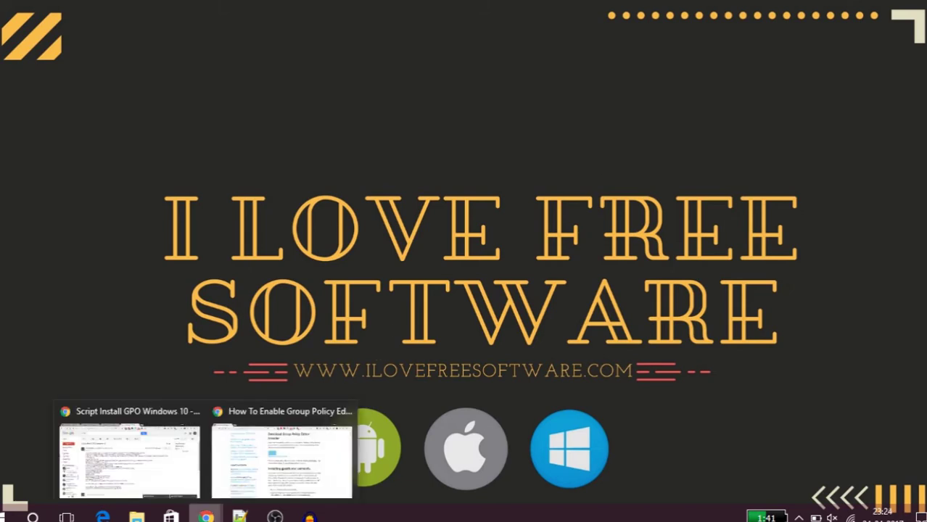
Step: Save the add_gpedit_msc installer zip from the itechtics 'How To Enable Group Policy' page
{"action": "left_click", "coordinate": [270, 459]}
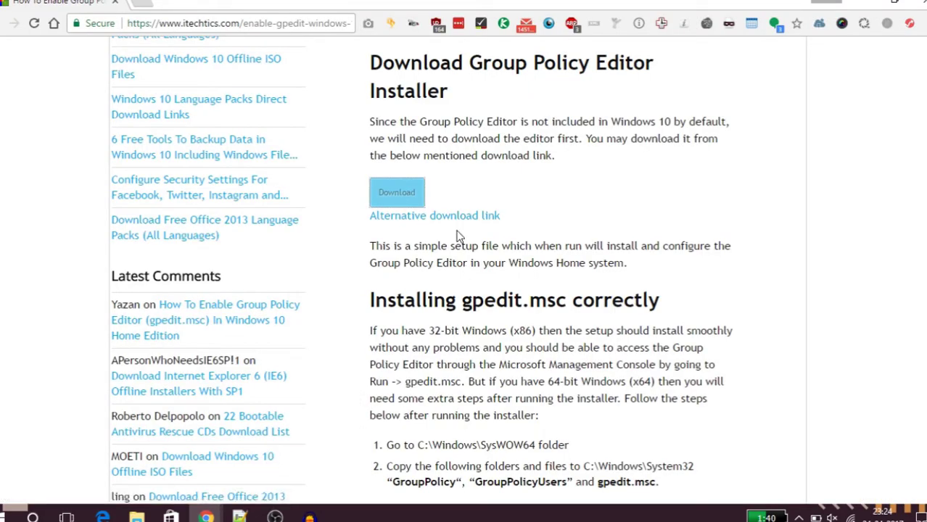
{"action": "left_click", "coordinate": [402, 200]}
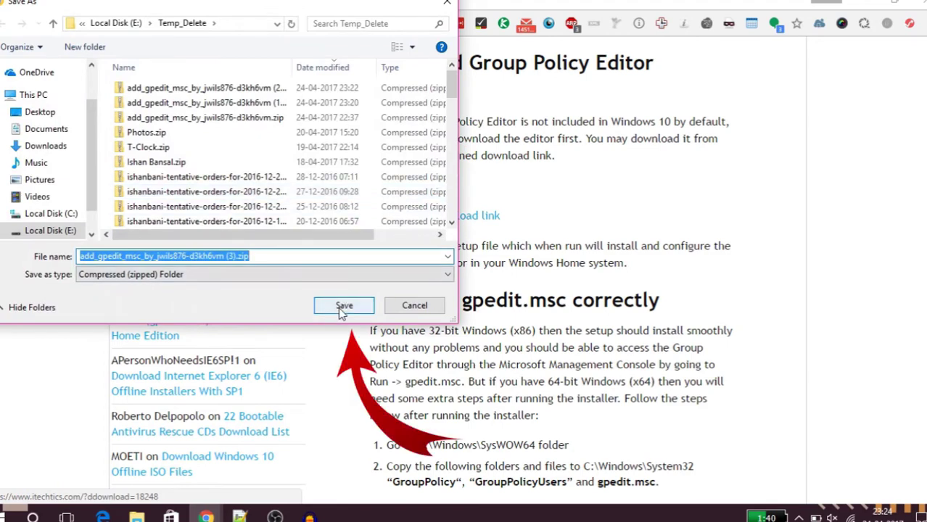
{"action": "left_click", "coordinate": [340, 306]}
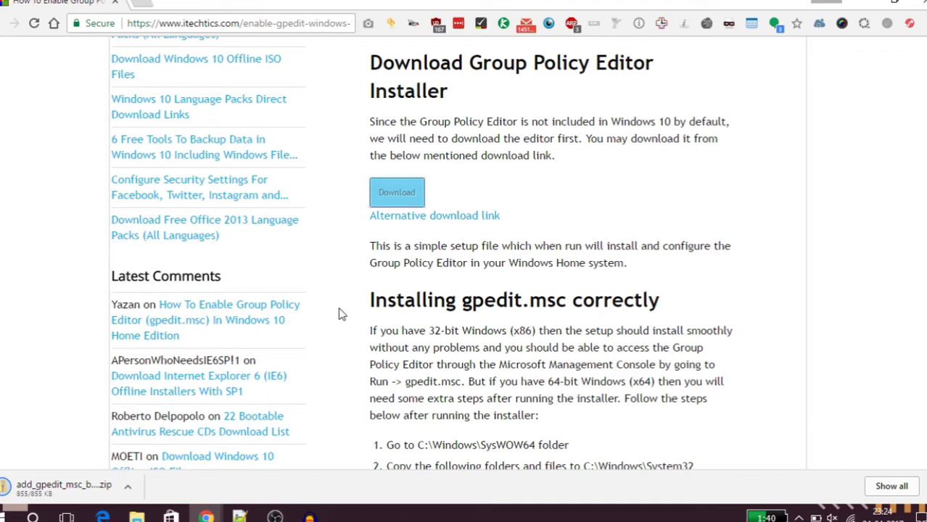
Step: Run setup.exe from the downloaded zip and complete the gpedit.msc installation wizard
{"action": "left_click", "coordinate": [84, 491]}
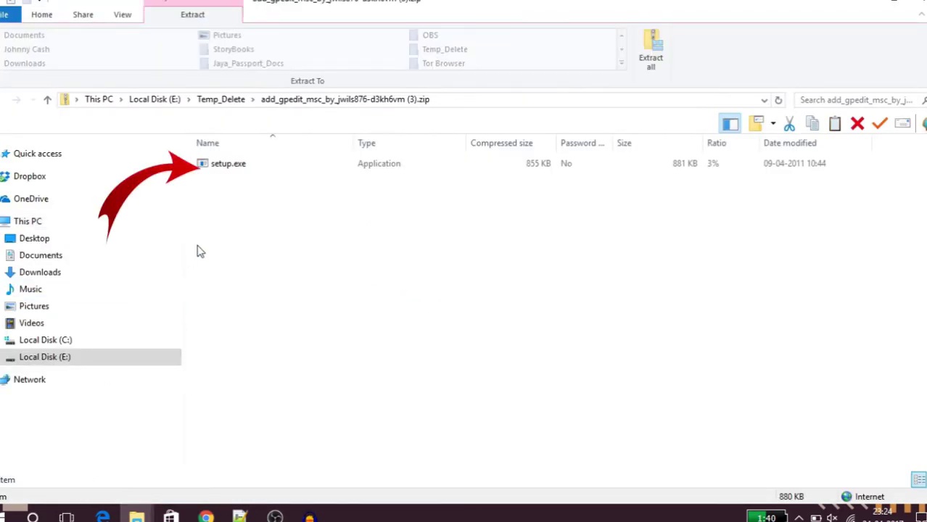
{"action": "double_click", "coordinate": [223, 171]}
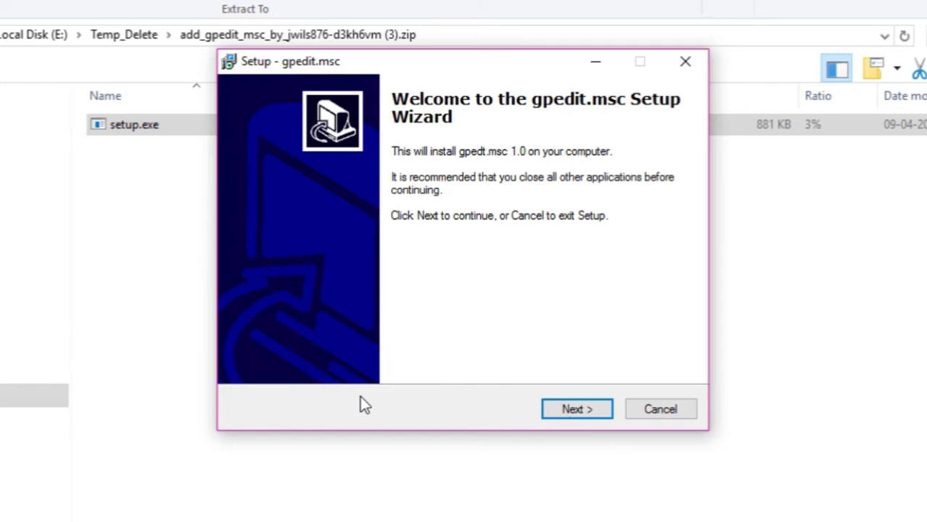
{"action": "left_click", "coordinate": [576, 403]}
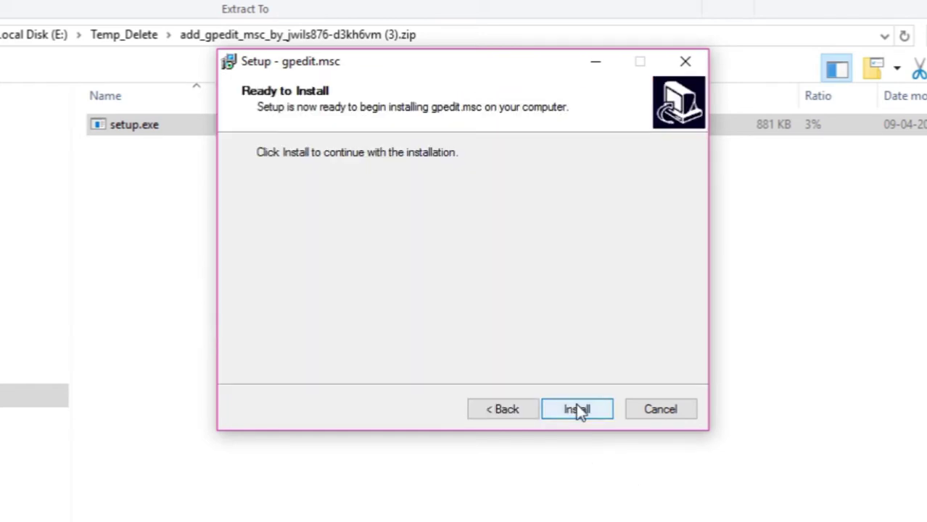
{"action": "left_click", "coordinate": [578, 410]}
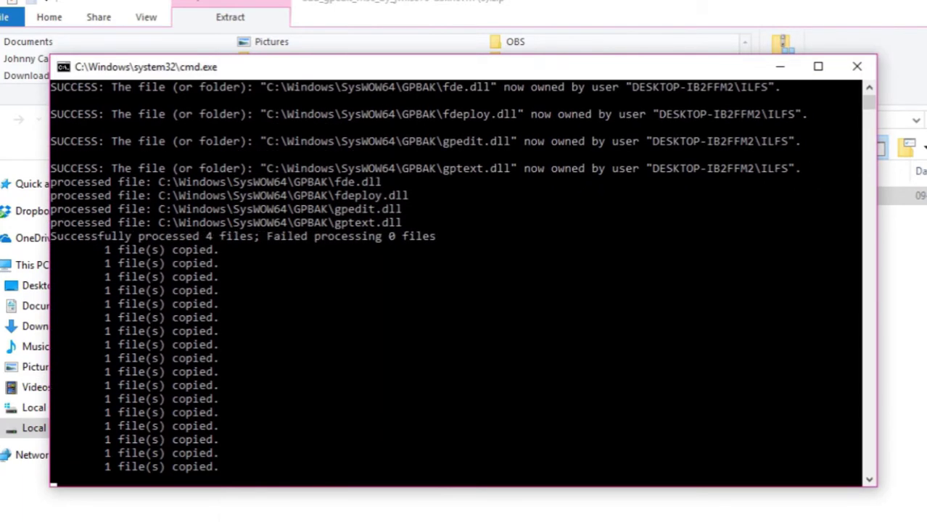
{"action": "left_click", "coordinate": [780, 66]}
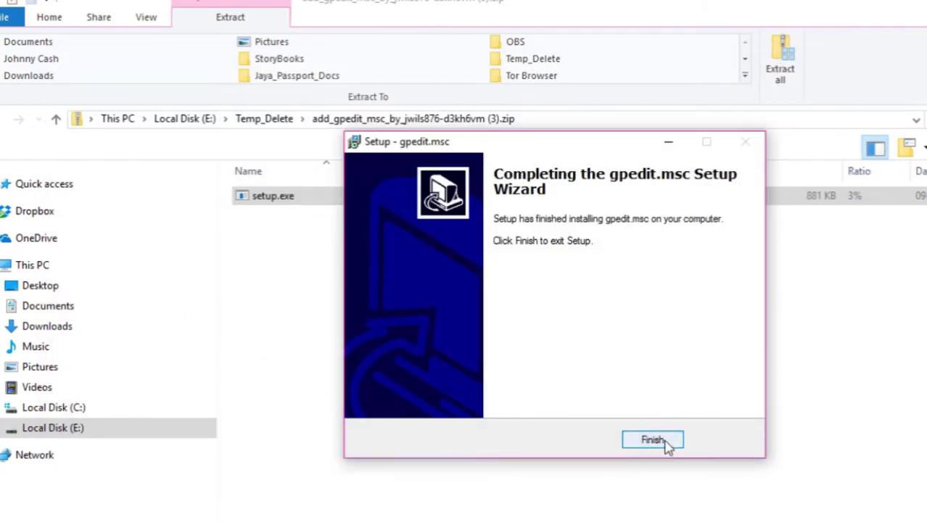
{"action": "left_click", "coordinate": [652, 440]}
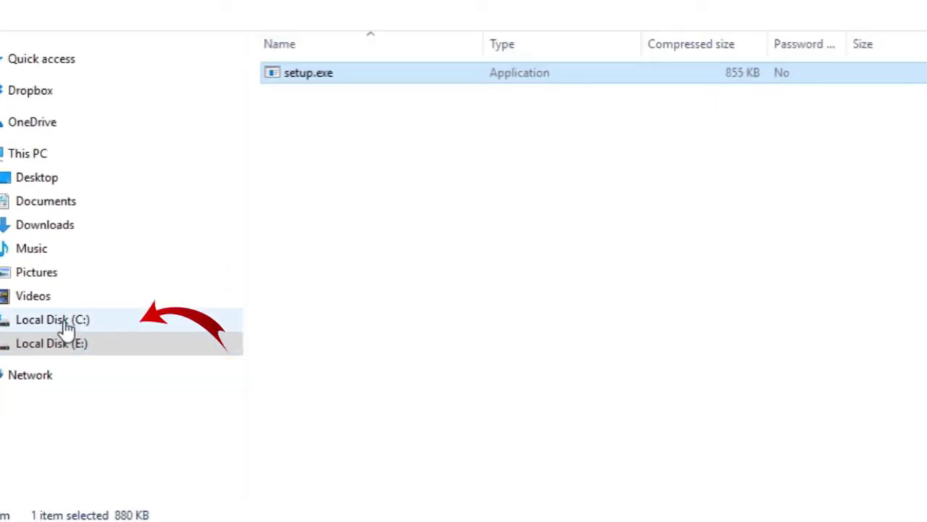
Step: Browse from Local Disk (C:) into Windows and down to the SysWOW64 folder
{"action": "left_click", "coordinate": [65, 324]}
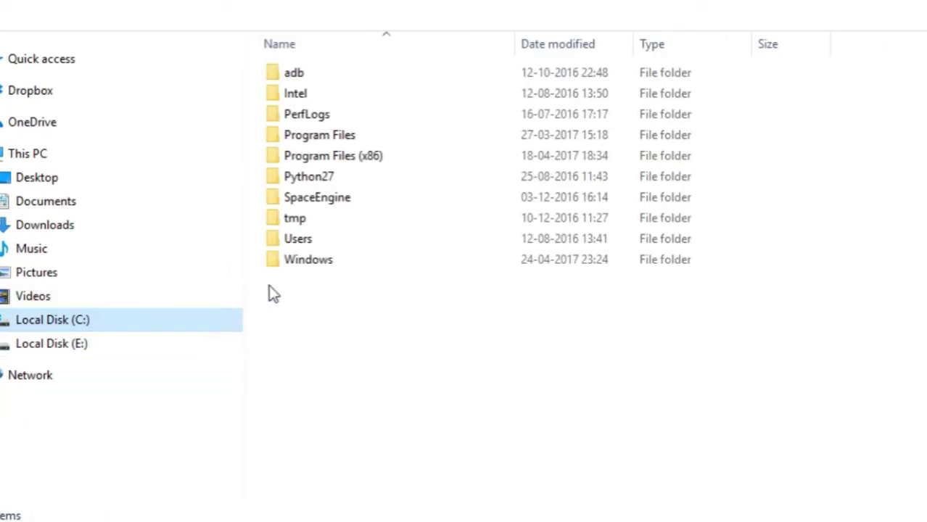
{"action": "left_click", "coordinate": [310, 263]}
{"action": "double_click", "coordinate": [310, 263]}
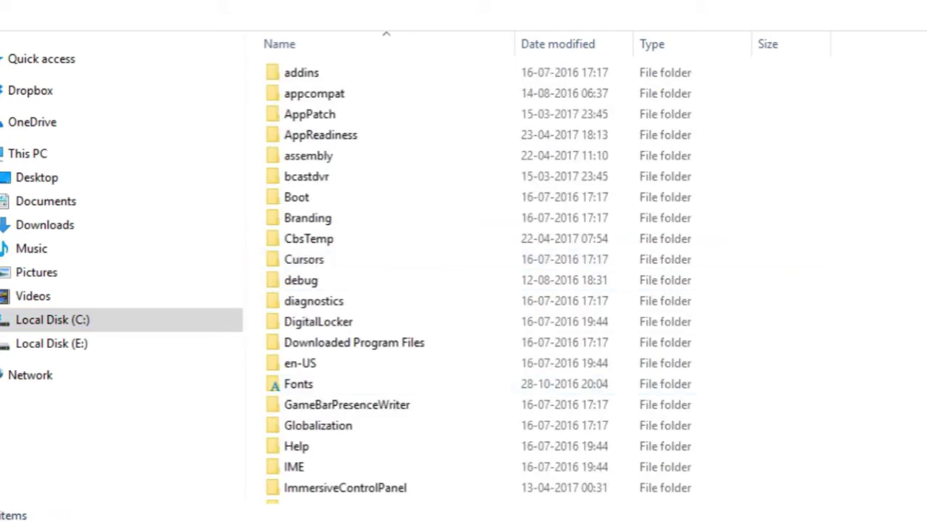
{"action": "scroll", "coordinate": [471, 280], "scroll_direction": "down", "scroll_amount": 1}
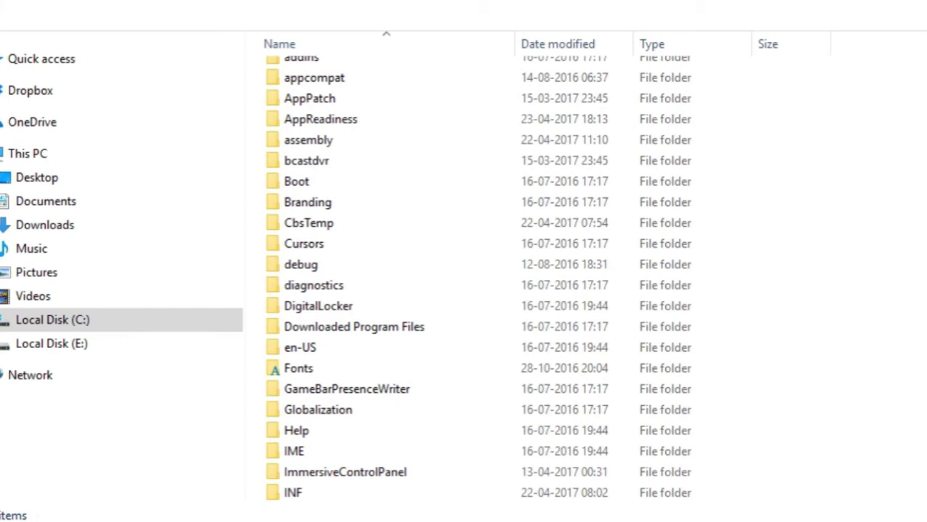
{"action": "scroll", "coordinate": [471, 280], "scroll_direction": "down", "scroll_amount": 1}
{"action": "scroll", "coordinate": [471, 280], "scroll_direction": "down", "scroll_amount": 1}
{"action": "scroll", "coordinate": [471, 279], "scroll_direction": "down", "scroll_amount": 1}
{"action": "scroll", "coordinate": [471, 280], "scroll_direction": "down", "scroll_amount": 1}
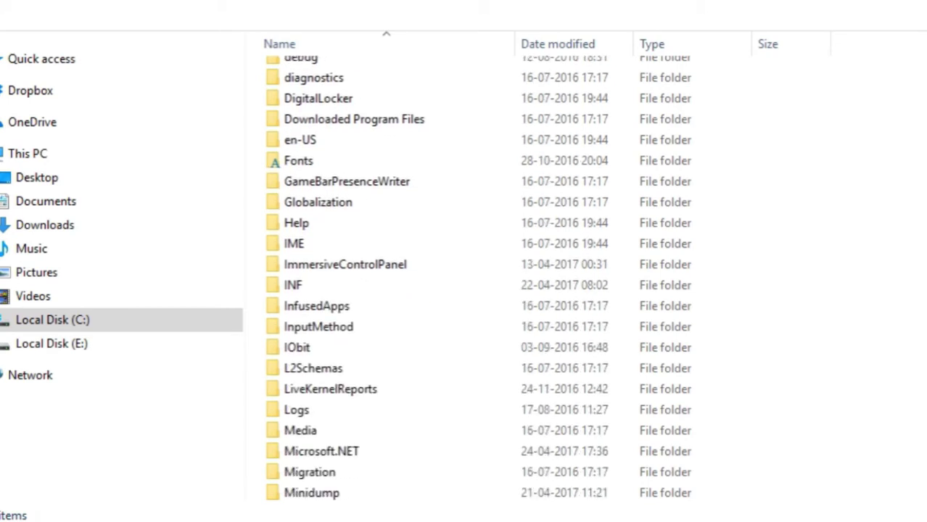
{"action": "scroll", "coordinate": [471, 280], "scroll_direction": "down", "scroll_amount": 1}
{"action": "scroll", "coordinate": [471, 279], "scroll_direction": "down", "scroll_amount": 1}
{"action": "scroll", "coordinate": [472, 280], "scroll_direction": "down", "scroll_amount": 1}
{"action": "scroll", "coordinate": [471, 280], "scroll_direction": "down", "scroll_amount": 1}
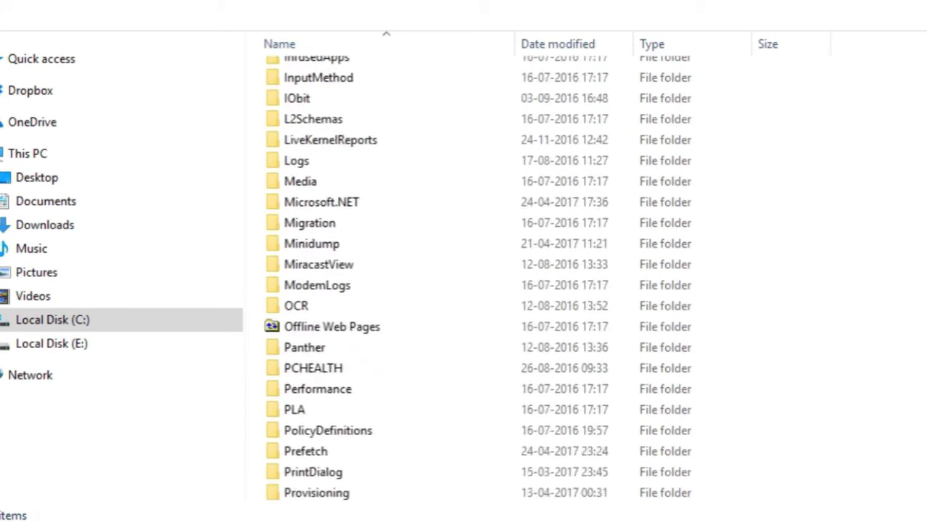
{"action": "scroll", "coordinate": [471, 280], "scroll_direction": "down", "scroll_amount": 1}
{"action": "scroll", "coordinate": [471, 280], "scroll_direction": "down", "scroll_amount": 7}
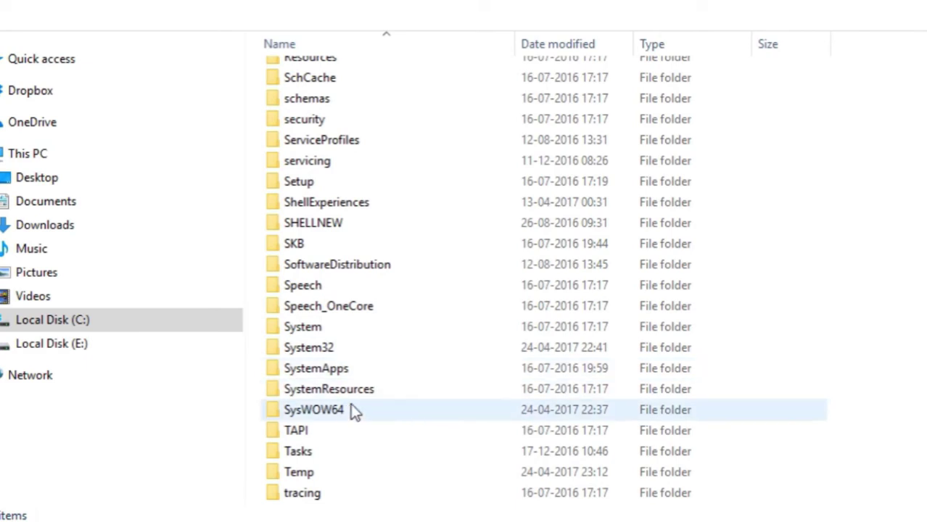
{"action": "left_click", "coordinate": [334, 410]}
Step: Open SysWOW64 and select GroupPolicy, GroupPolicyUsers and gpedit.msc together
{"action": "double_click", "coordinate": [333, 410]}
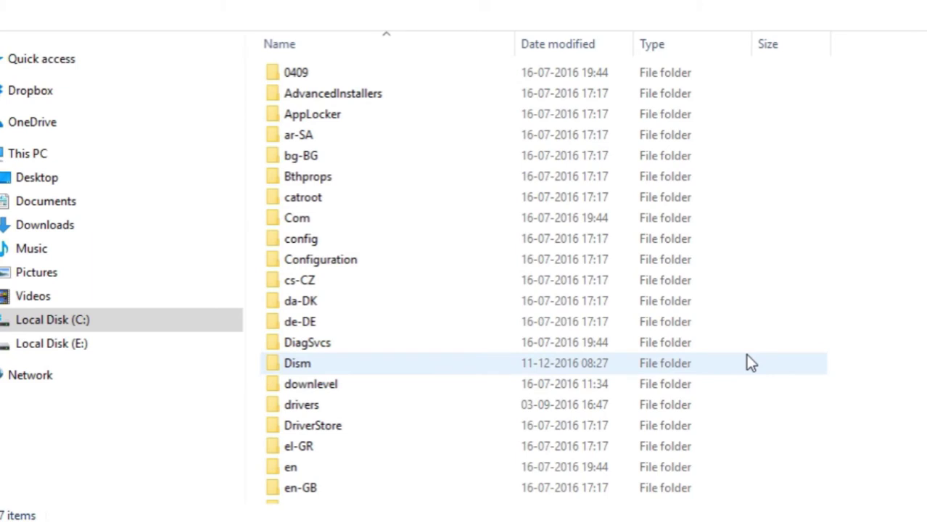
{"action": "scroll", "coordinate": [749, 363], "scroll_direction": "down", "scroll_amount": 5}
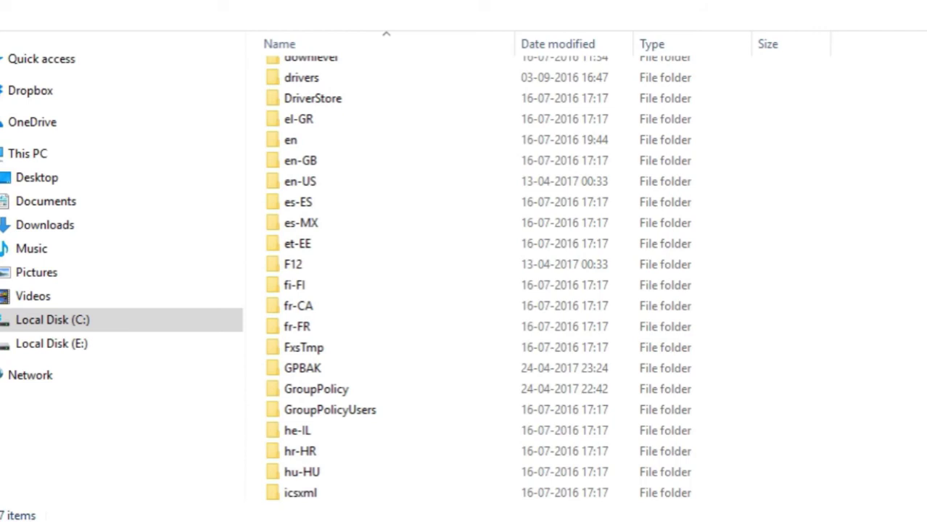
{"action": "left_click", "coordinate": [338, 396]}
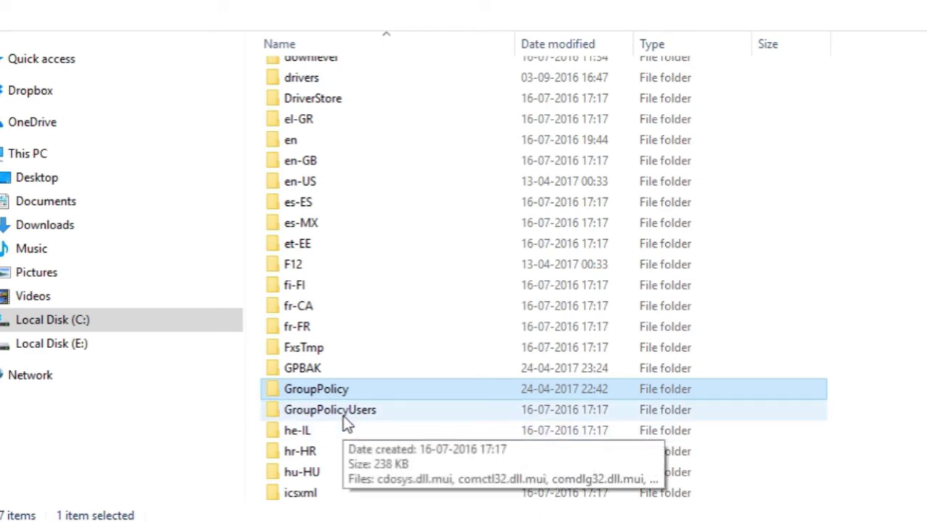
{"action": "left_click", "coordinate": [345, 415], "text": "ctrl"}
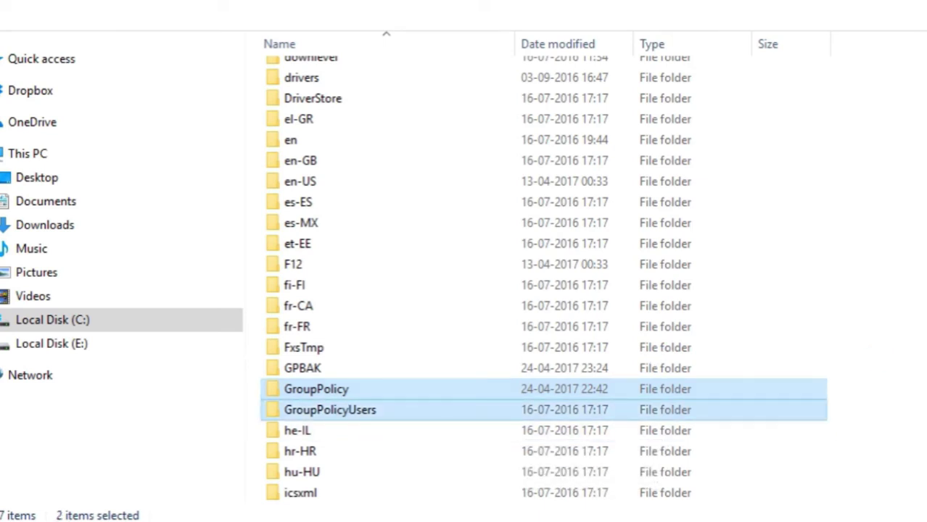
{"action": "scroll", "coordinate": [351, 499], "scroll_direction": "down", "scroll_amount": 1}
{"action": "scroll", "coordinate": [351, 499], "scroll_direction": "down", "scroll_amount": 20}
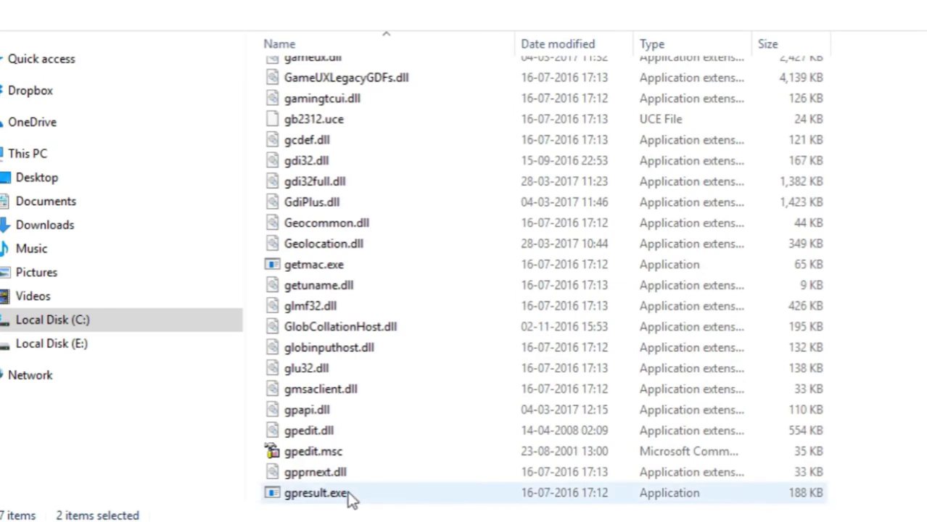
{"action": "left_click", "coordinate": [321, 462]}
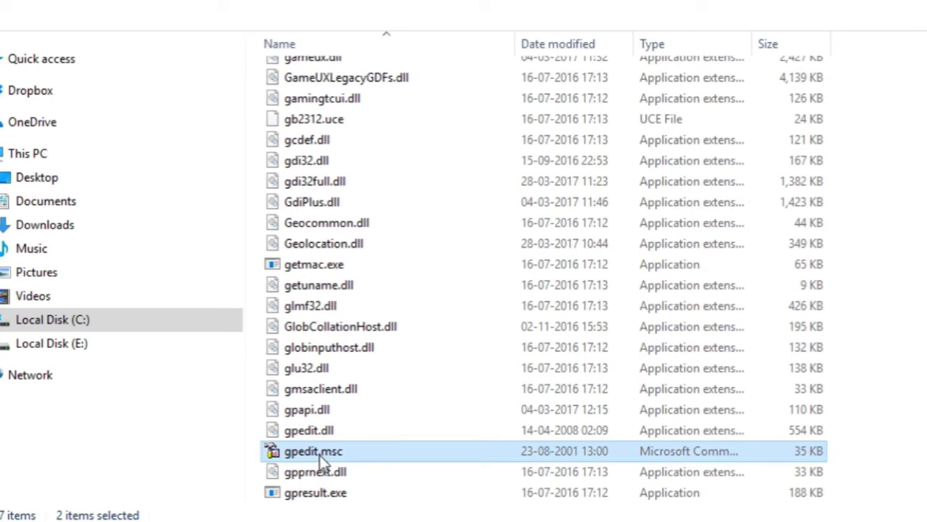
{"action": "double_click", "coordinate": [320, 457]}
Step: Navigate from Local Disk (C:) through the Windows folder into System32
{"action": "left_click", "coordinate": [82, 325]}
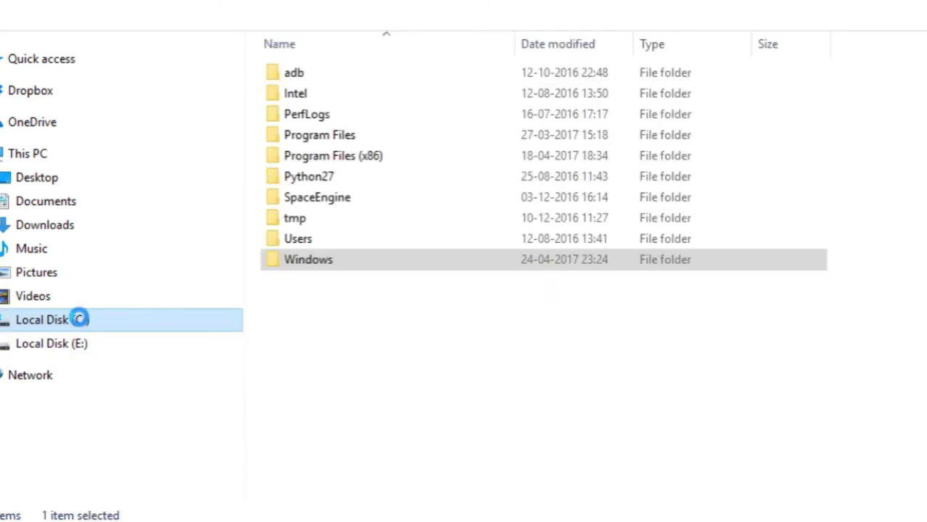
{"action": "double_click", "coordinate": [313, 268]}
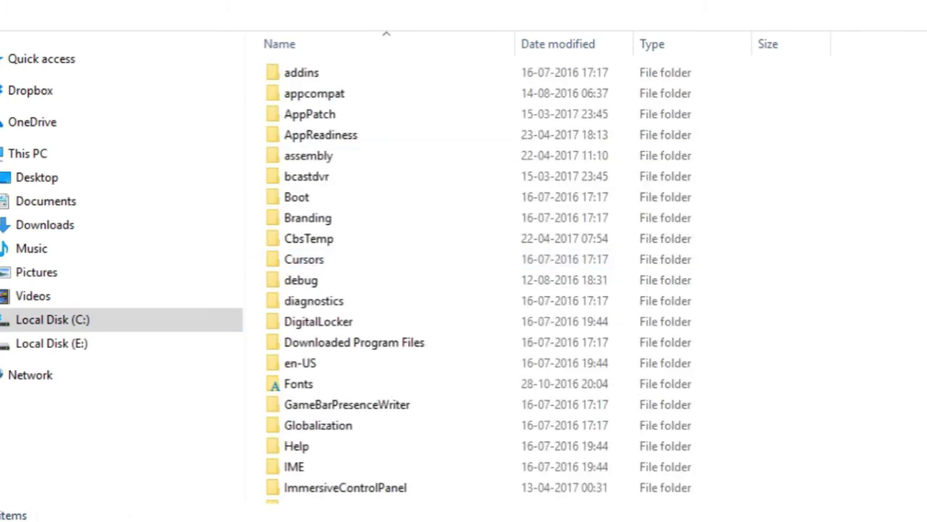
{"action": "scroll", "coordinate": [472, 276], "scroll_direction": "down", "scroll_amount": 12}
{"action": "scroll", "coordinate": [471, 276], "scroll_direction": "down", "scroll_amount": 8}
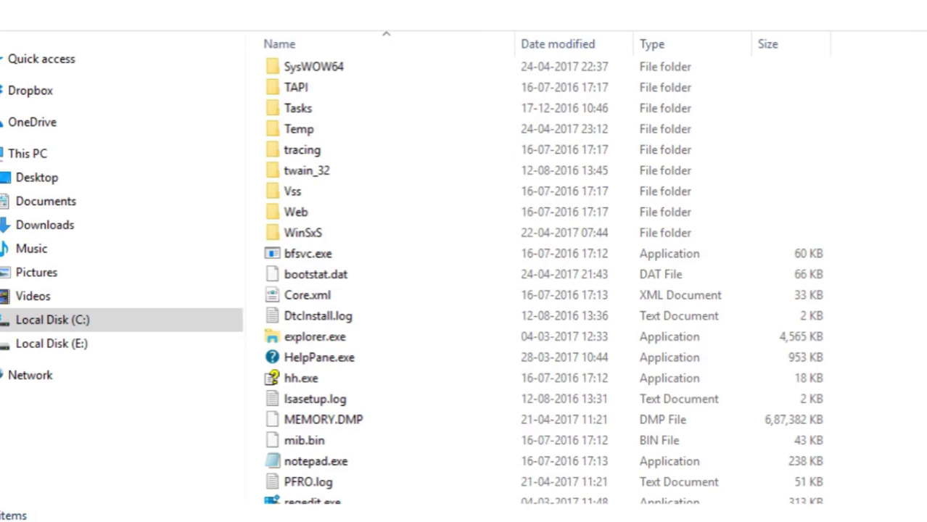
{"action": "scroll", "coordinate": [471, 276], "scroll_direction": "up", "scroll_amount": 1}
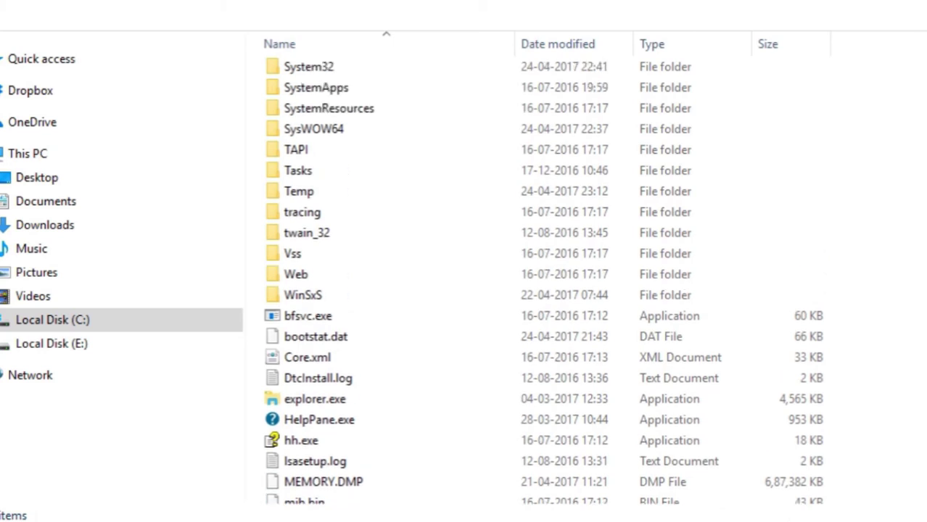
{"action": "left_click", "coordinate": [312, 69]}
{"action": "double_click", "coordinate": [312, 70]}
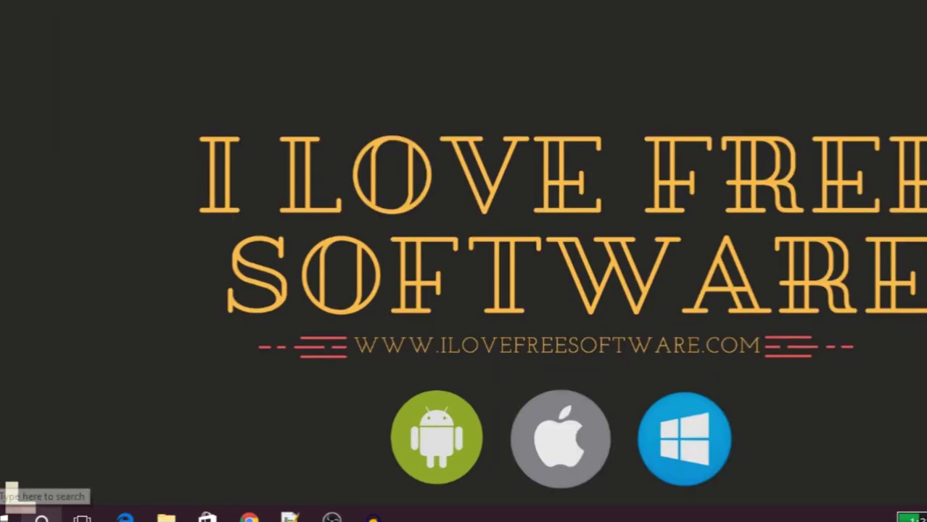
Step: Open the Run dialog from taskbar search and execute gpedit.msc
{"action": "left_click", "coordinate": [42, 517]}
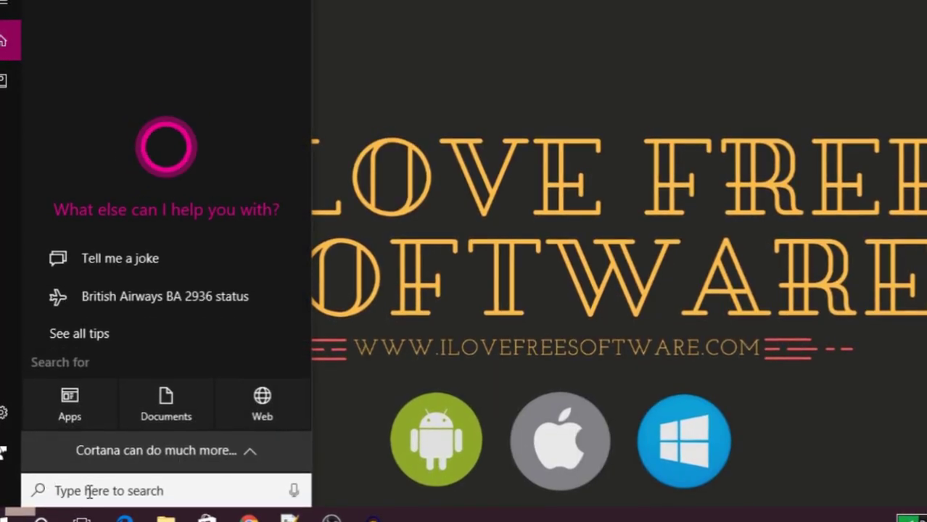
{"action": "type", "text": "run"}
{"action": "key", "text": "Return"}
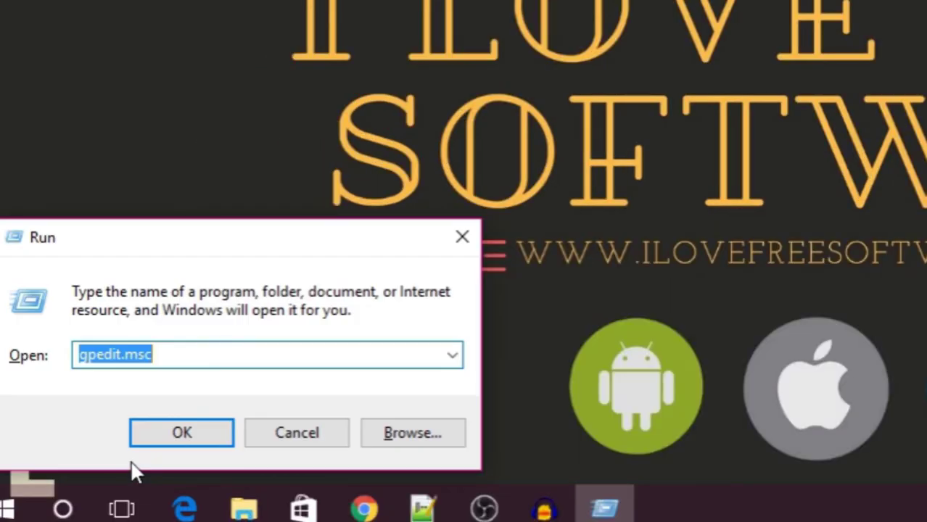
{"action": "type", "text": "gpedi"}
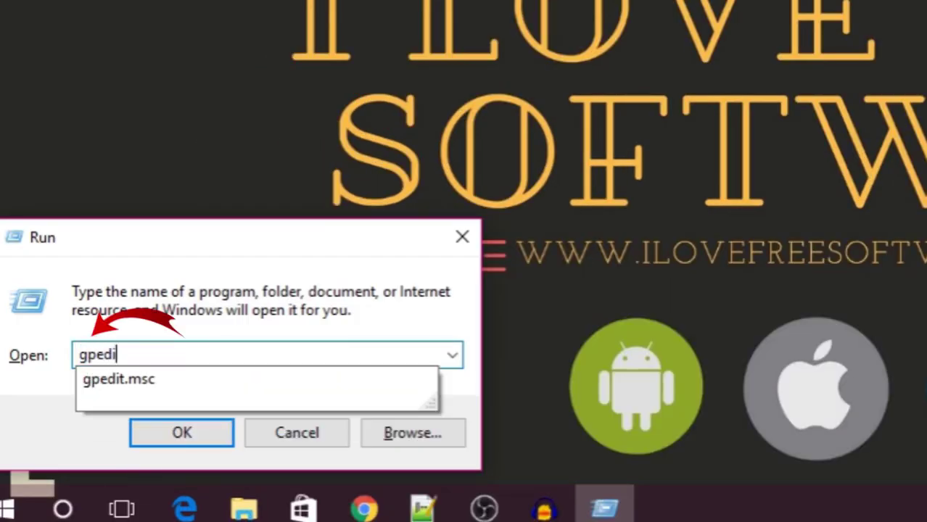
{"action": "type", "text": "t.ms"}
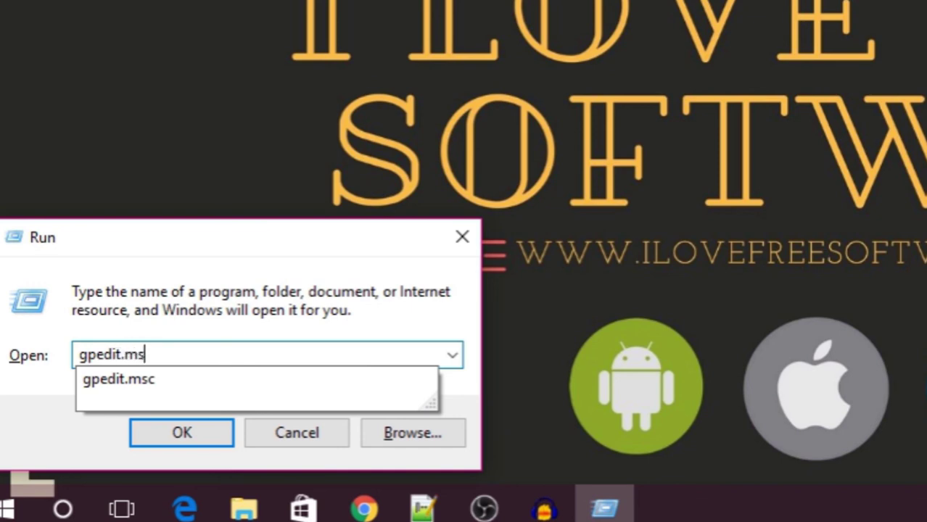
{"action": "type", "text": "c"}
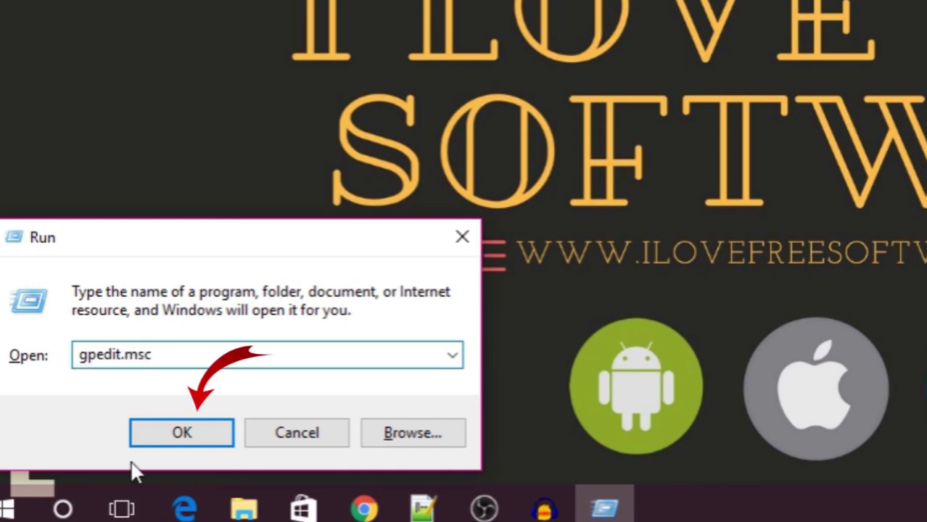
{"action": "key", "text": "Return"}
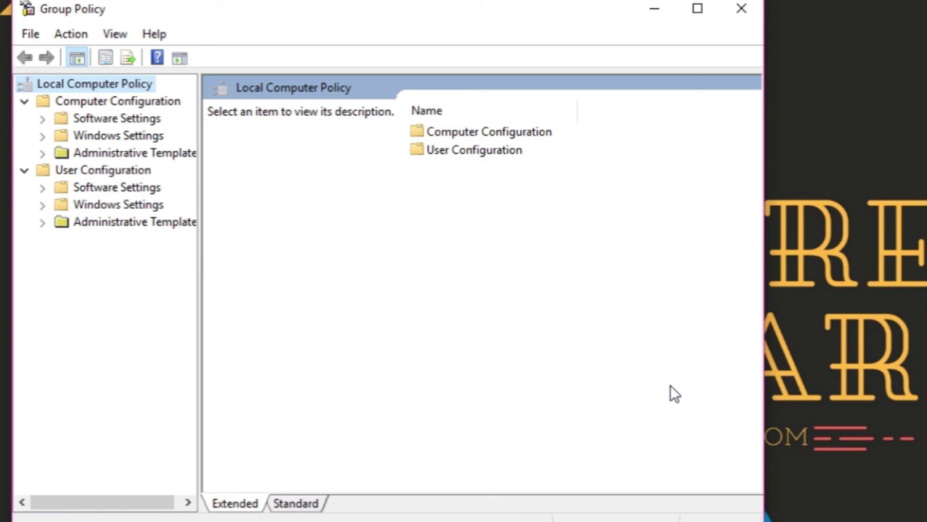